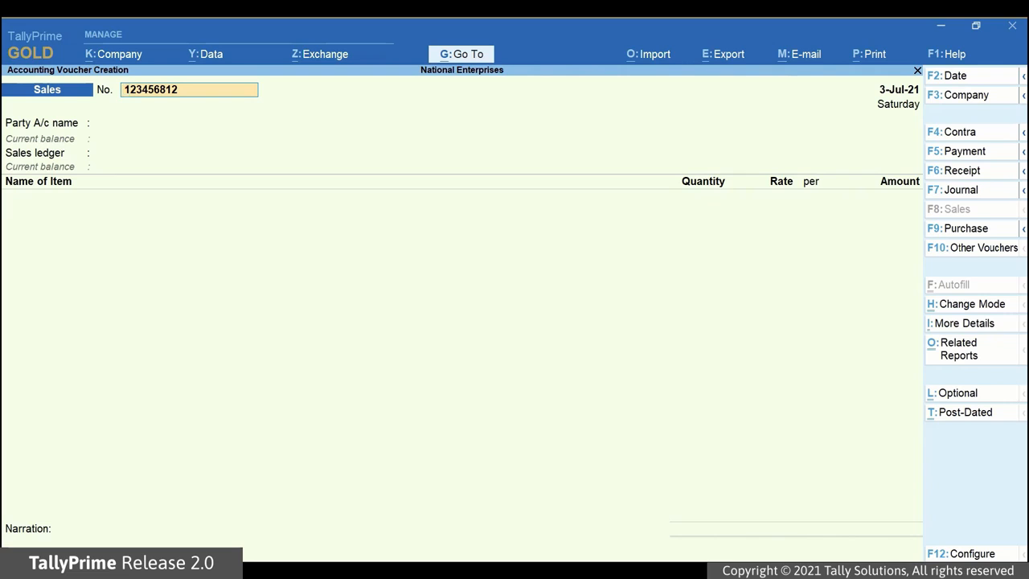
Set "Send e-Way Bill details after saving Voucher" to No in the sales voucher configuration
click(965, 553)
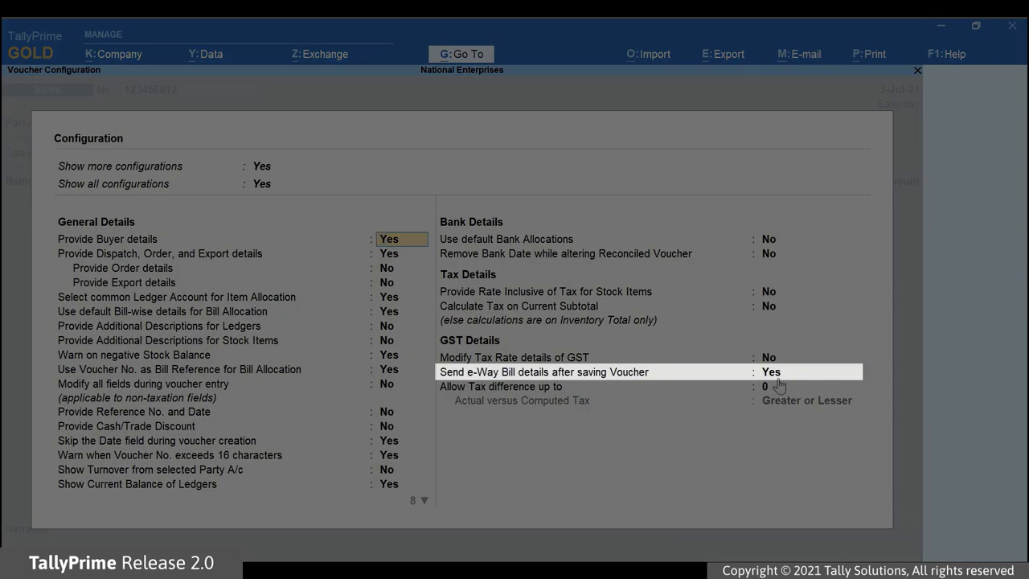
click(778, 374)
text(No)
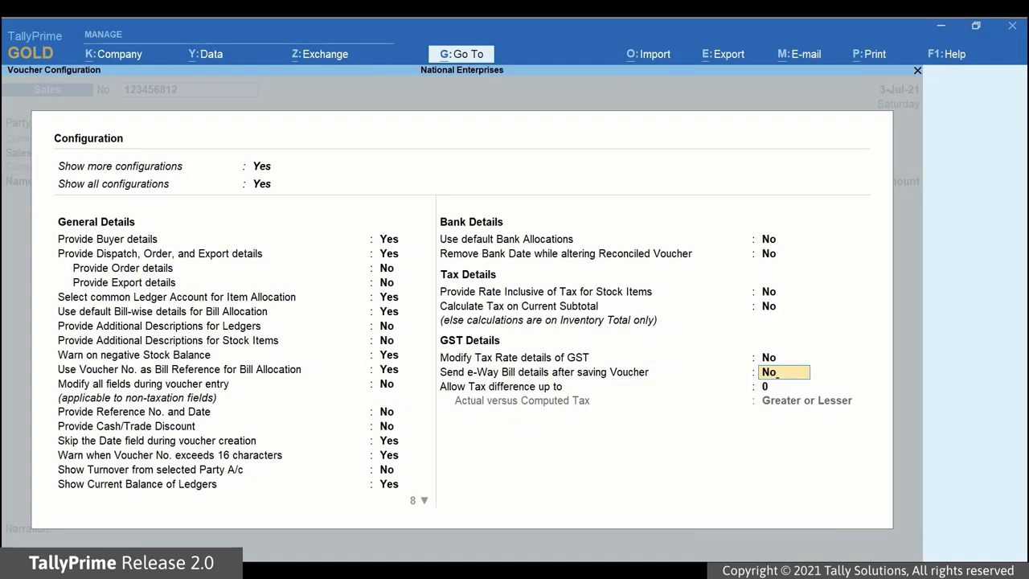
key(Return)
key(Return)
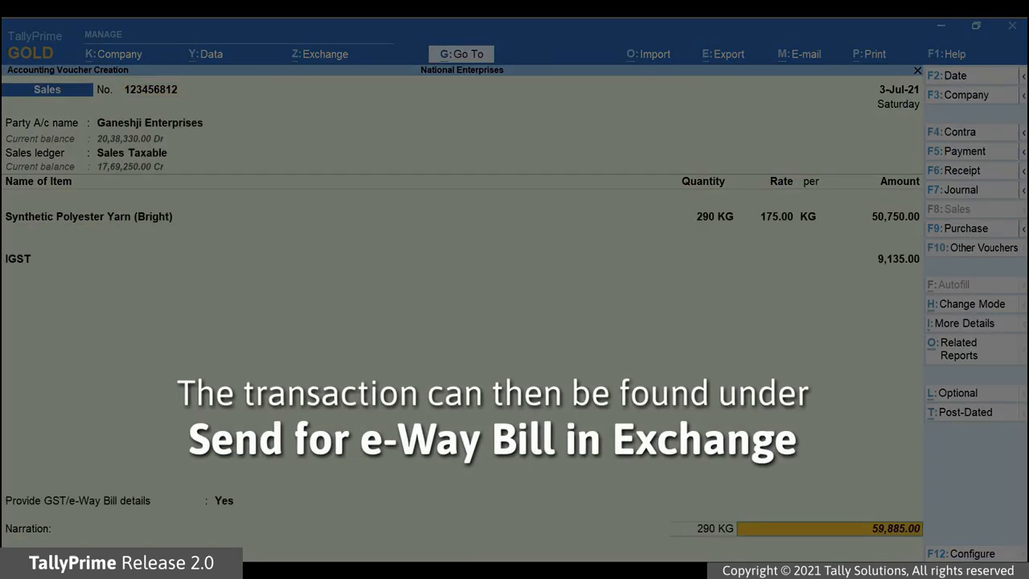
Finish and save the sales voucher for Ganeshji Enterprises, leaving the narration blank
key(Return)
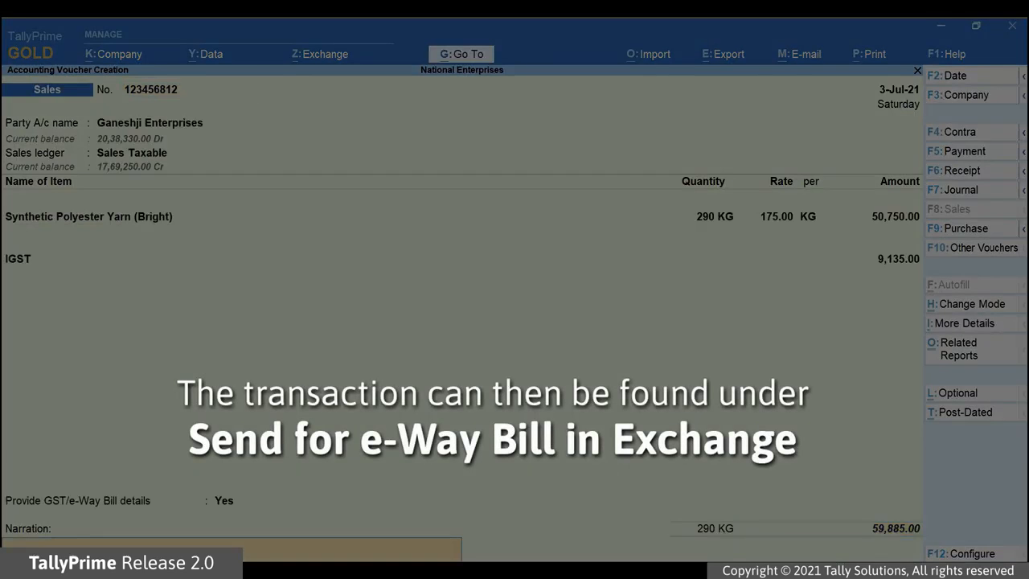
key(Return)
key(Return)
Open the Send for e-Way Bill list of transactions pending exchange
click(320, 55)
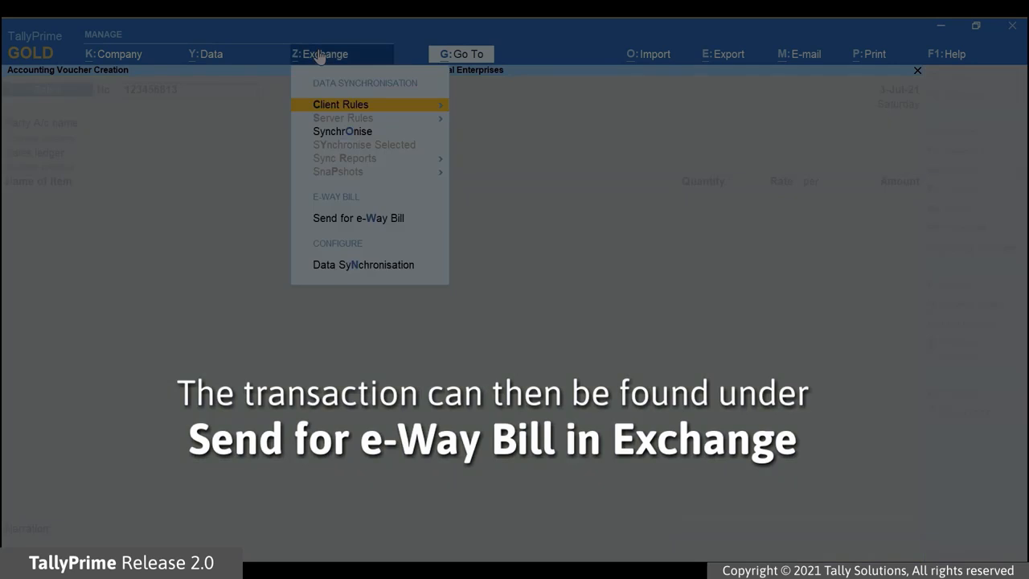
click(332, 218)
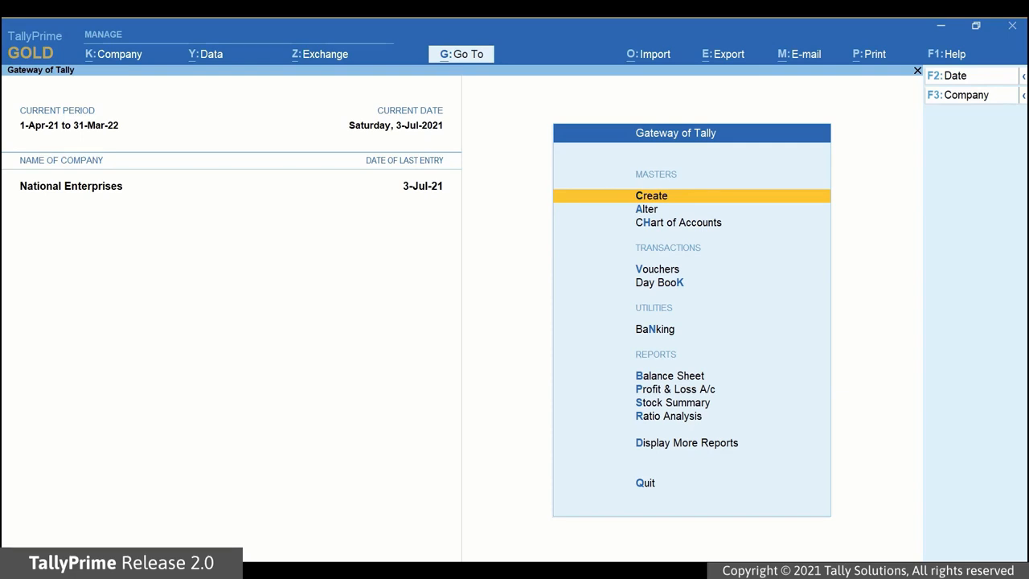
click(311, 62)
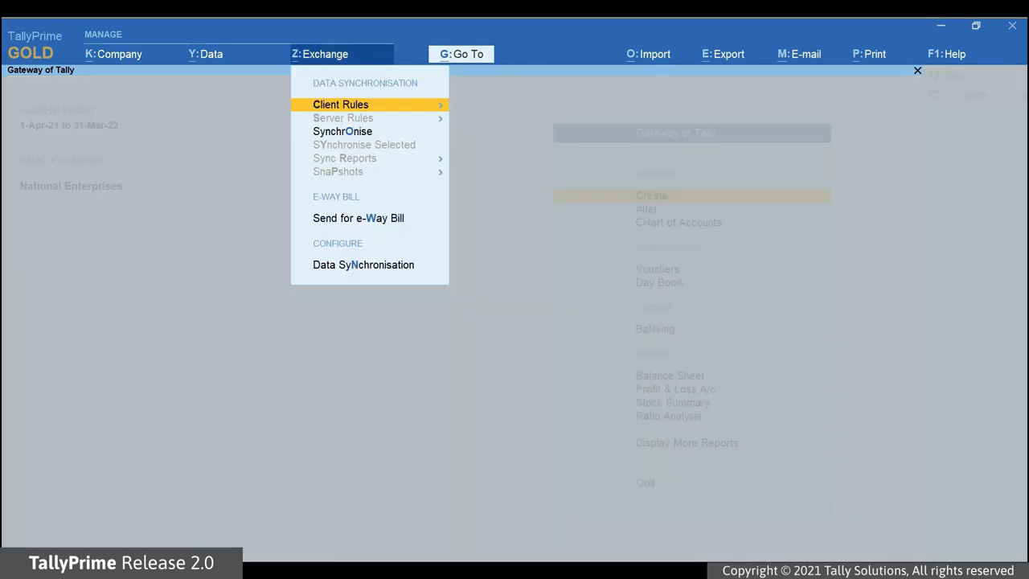
click(361, 225)
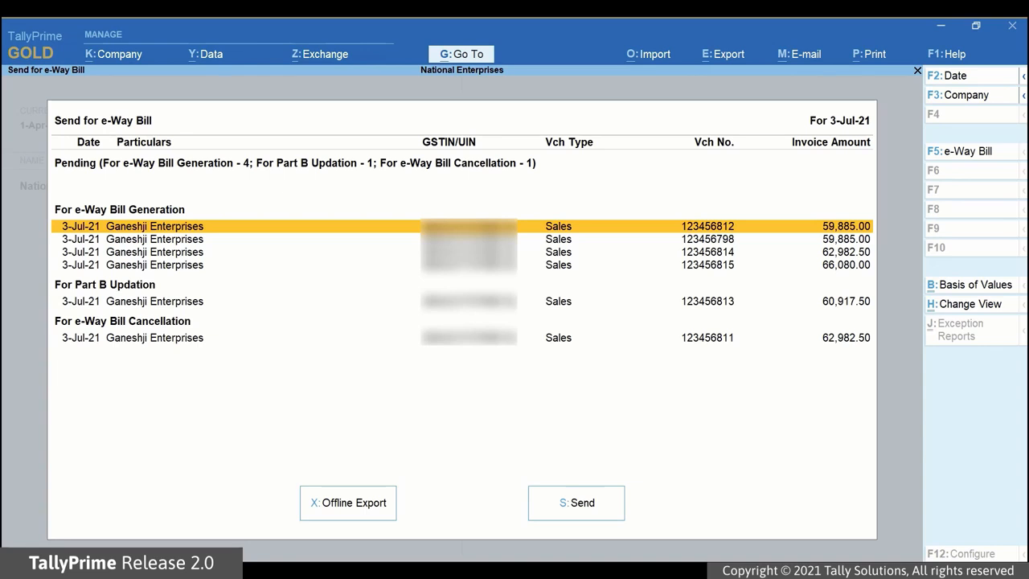
Select the first two vouchers for e-Way Bill generation, the Part B updation voucher and the cancellation voucher
key(space)
key(Down)
key(space)
key(Down)
key(Down)
key(Down)
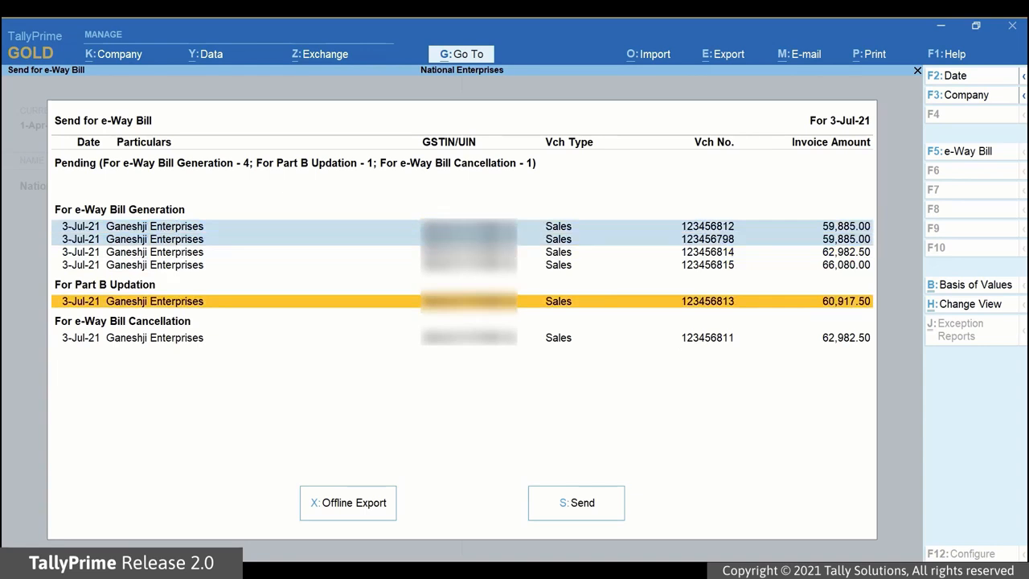
key(space)
key(s)
key(Up)
key(space)
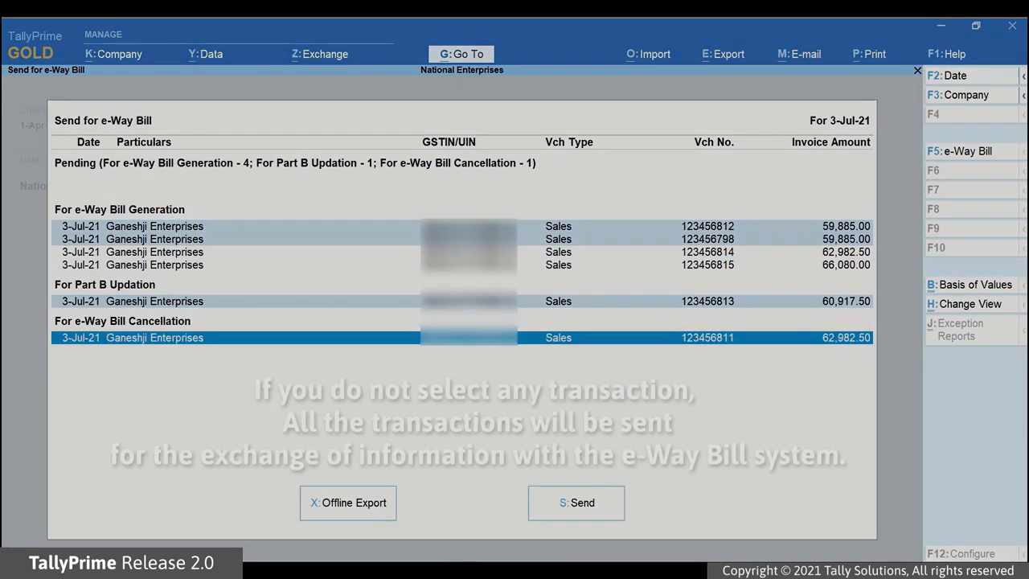
Clear all voucher selections, start sending every pending transaction, and decline the confirmation
key(space)
key(Up)
key(space)
key(Up)
key(Up)
key(space)
key(Up)
key(space)
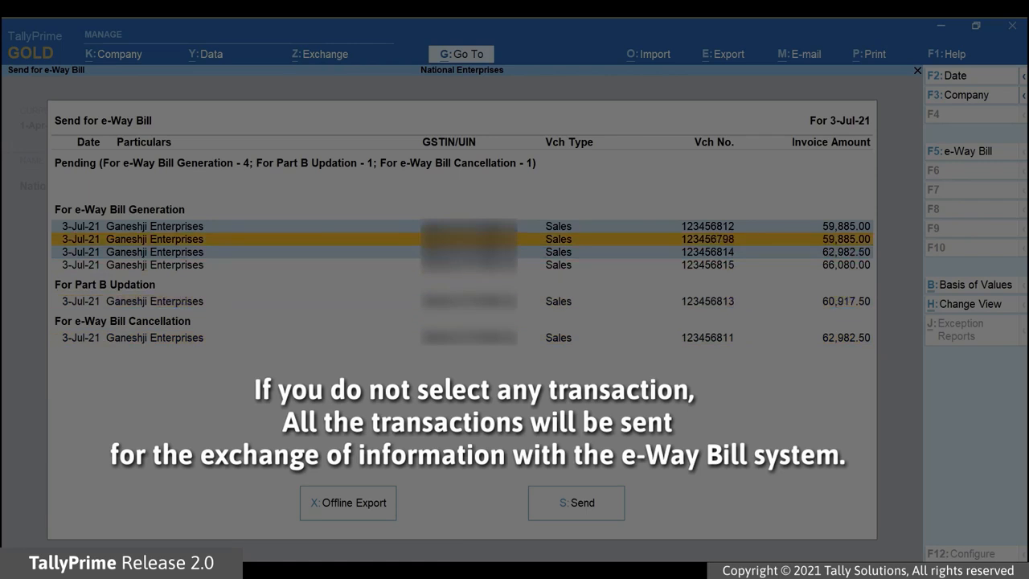
key(Up)
key(space)
key(Down)
key(Down)
key(space)
key(Up)
key(Up)
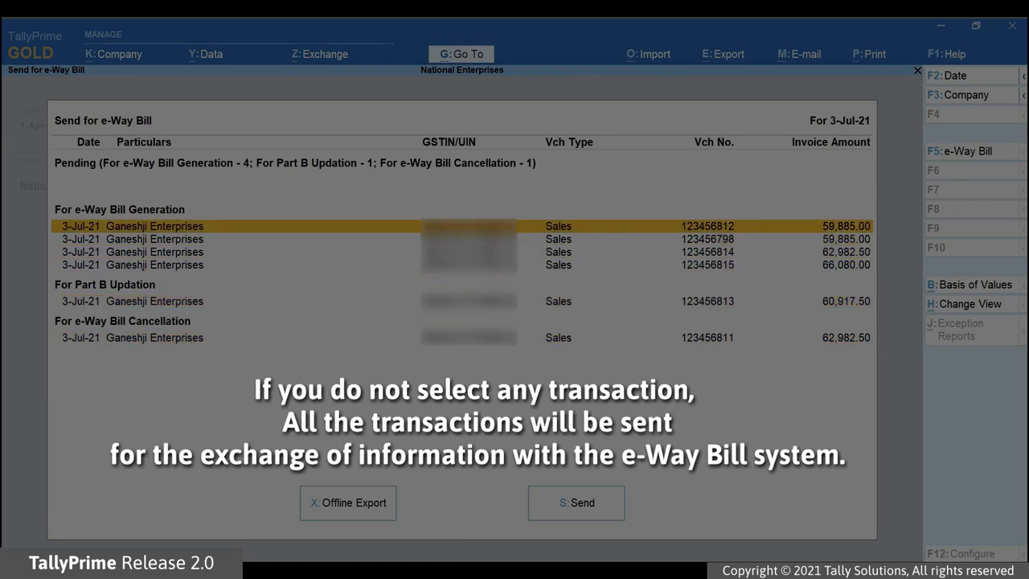
click(583, 504)
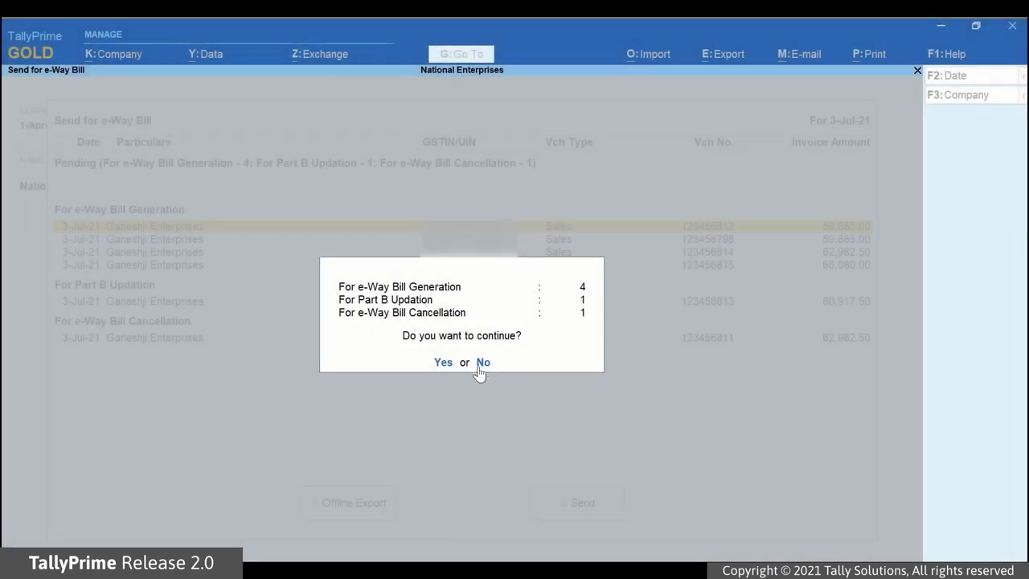
click(483, 363)
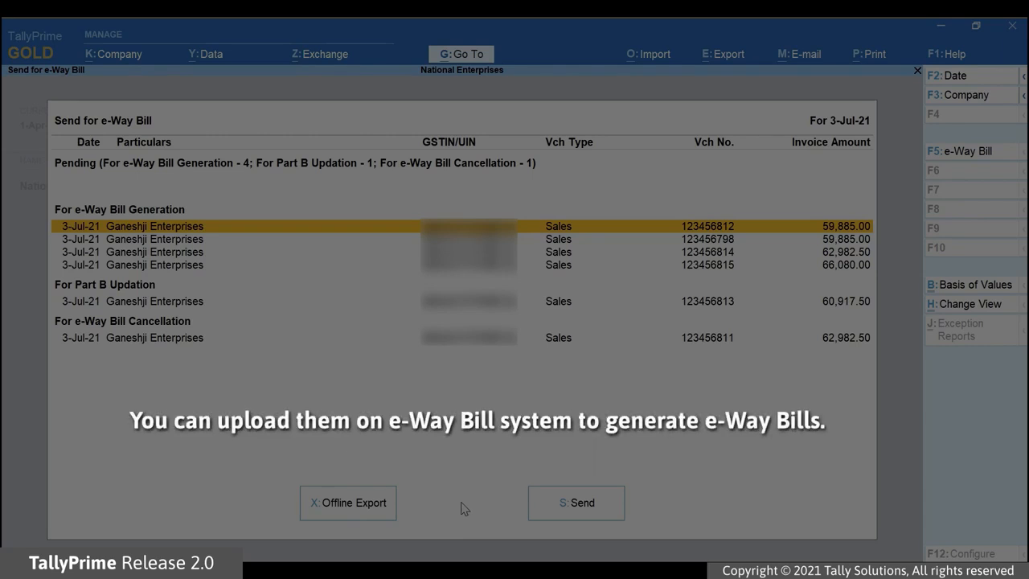
Mark the first two e-Way Bill generation vouchers plus the Part B updation and cancellation vouchers for sending
key(space)
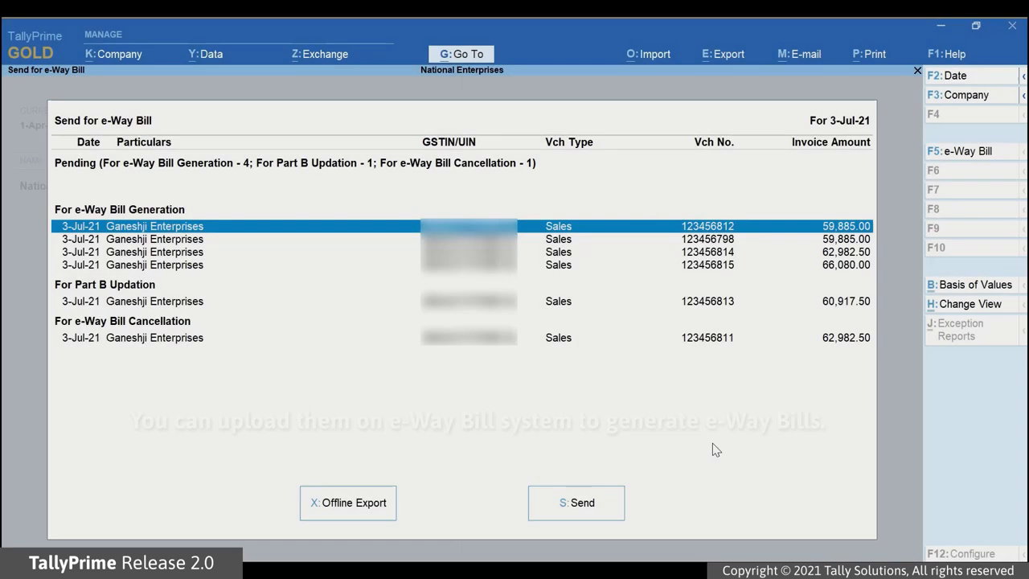
key(Down)
key(space)
key(Down)
key(Down)
key(Down)
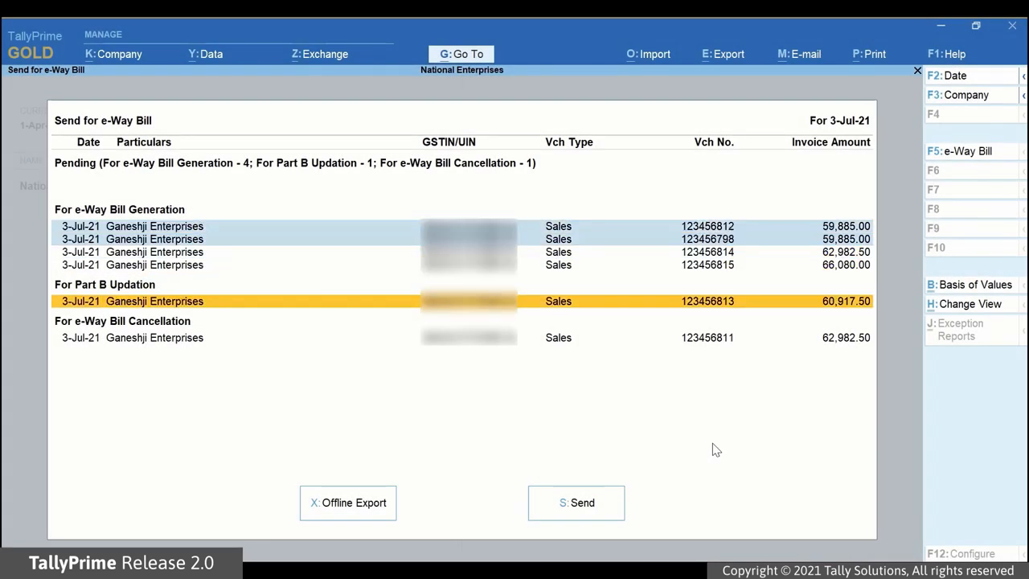
key(space)
key(Down)
key(space)
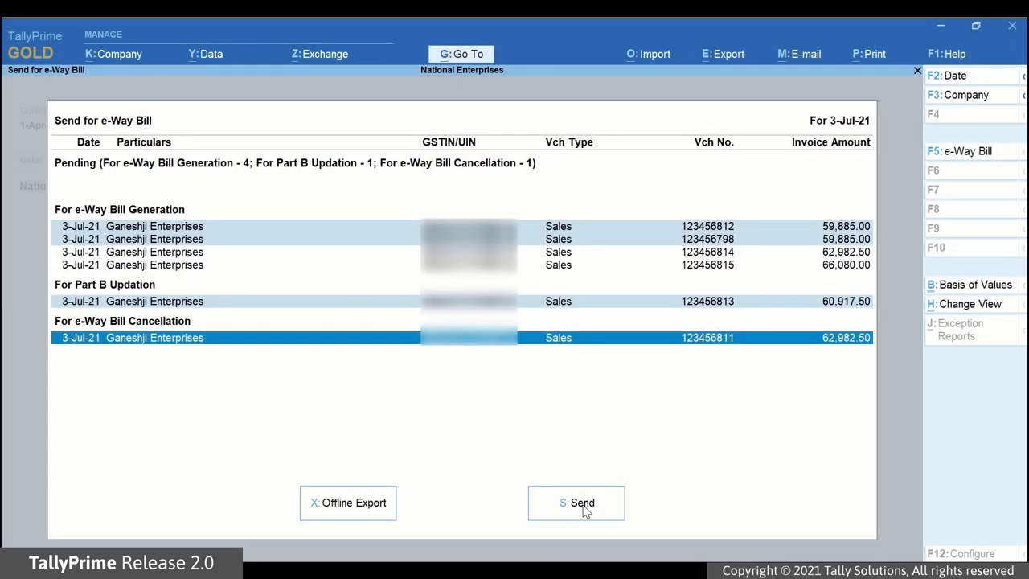
Send the selected transactions, log in to the e-Way Bill system with the username and password, and dismiss the exchange summary
click(584, 507)
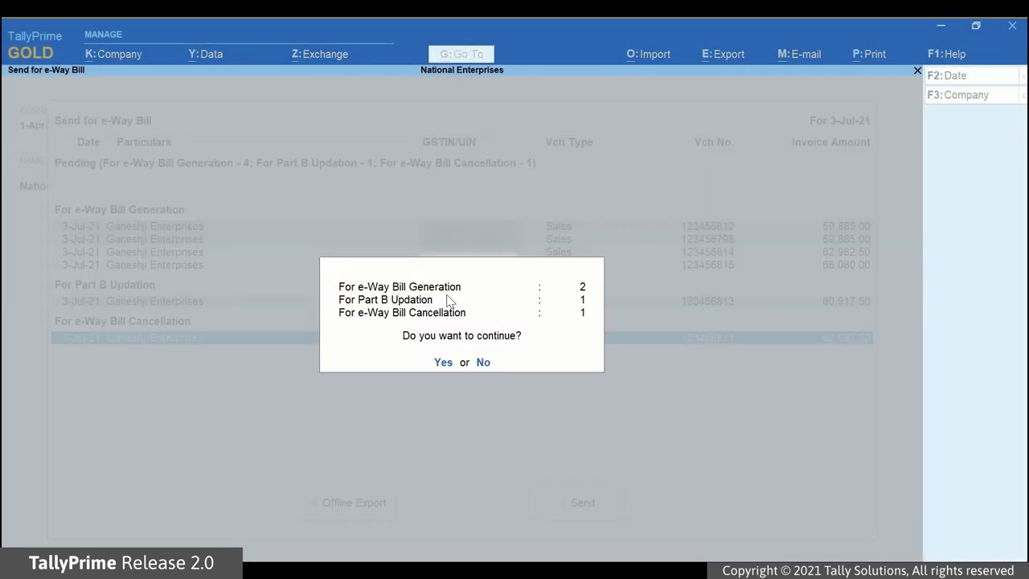
click(443, 363)
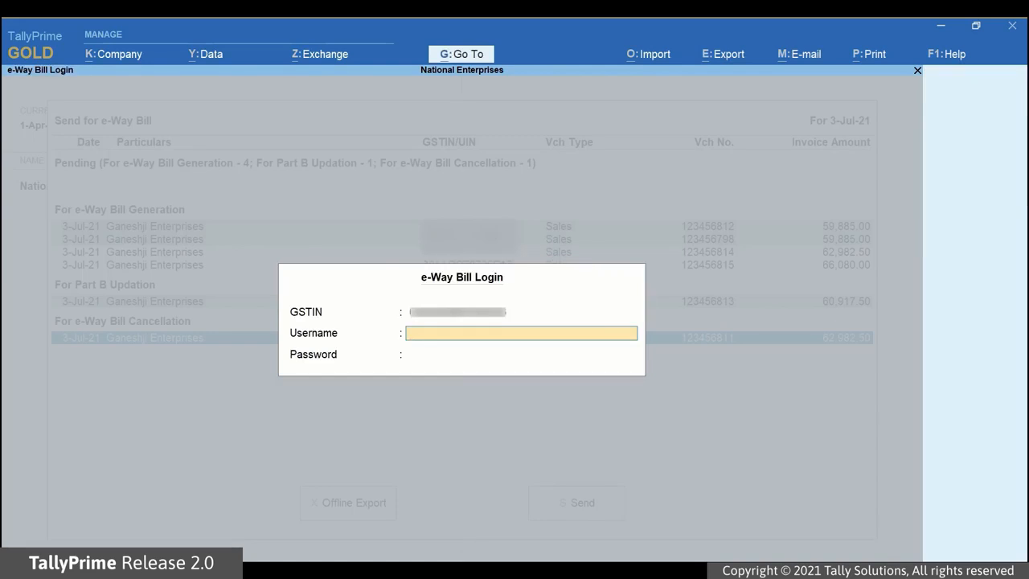
text(?????????????????)
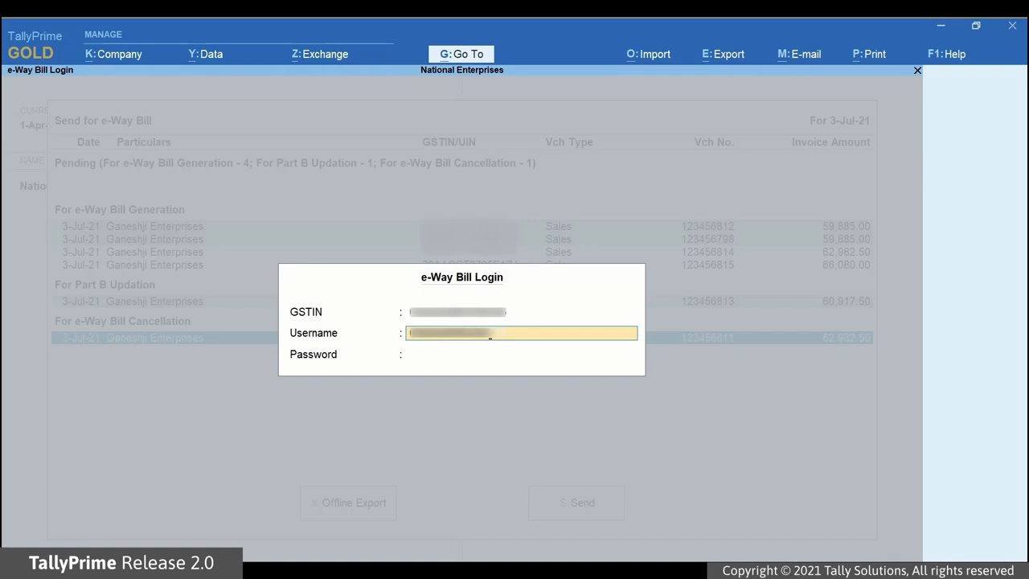
text(?)
key(Return)
text(??????)
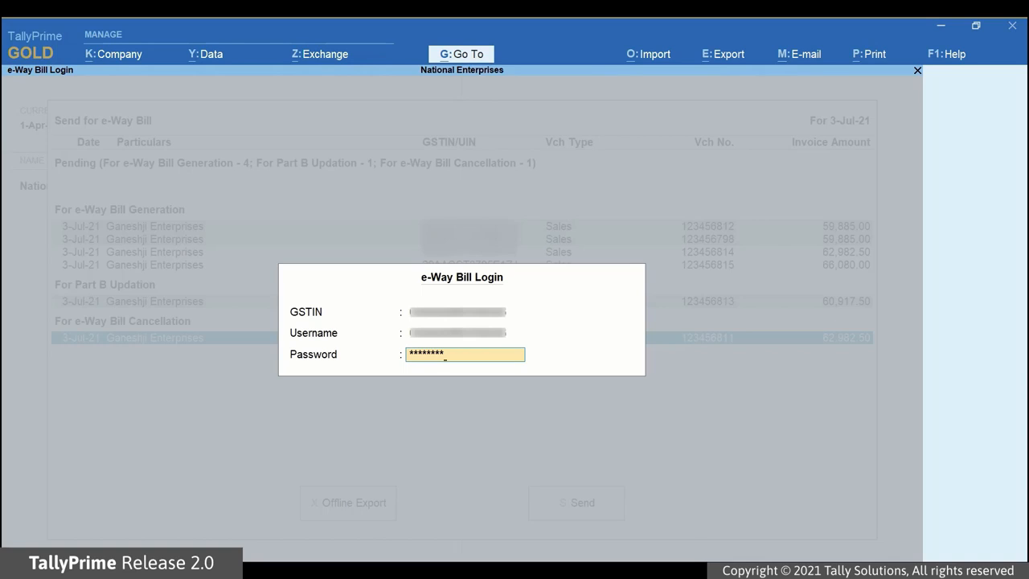
key(Return)
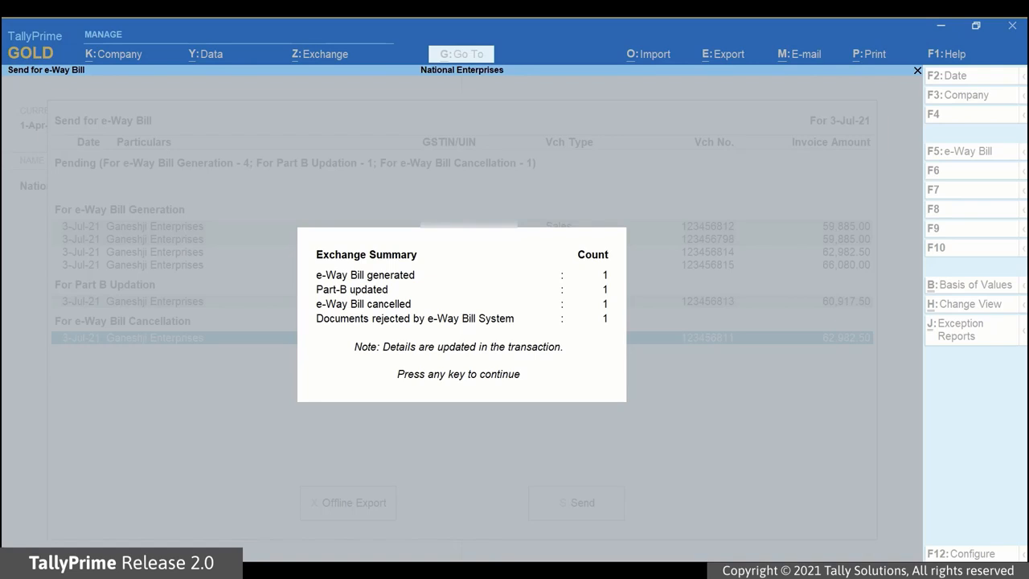
key(Return)
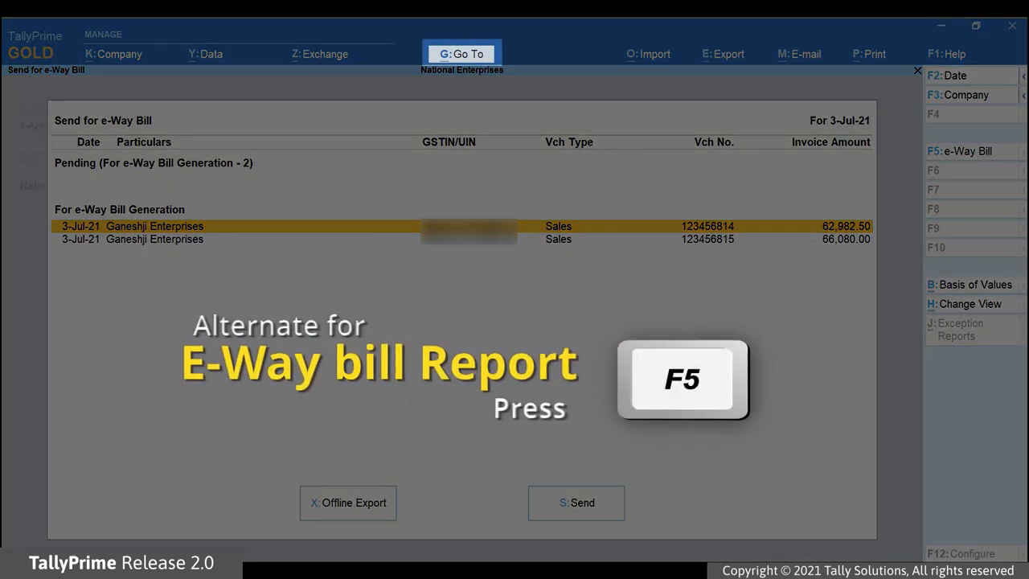
Find and open the e-Way Bill report
click(458, 56)
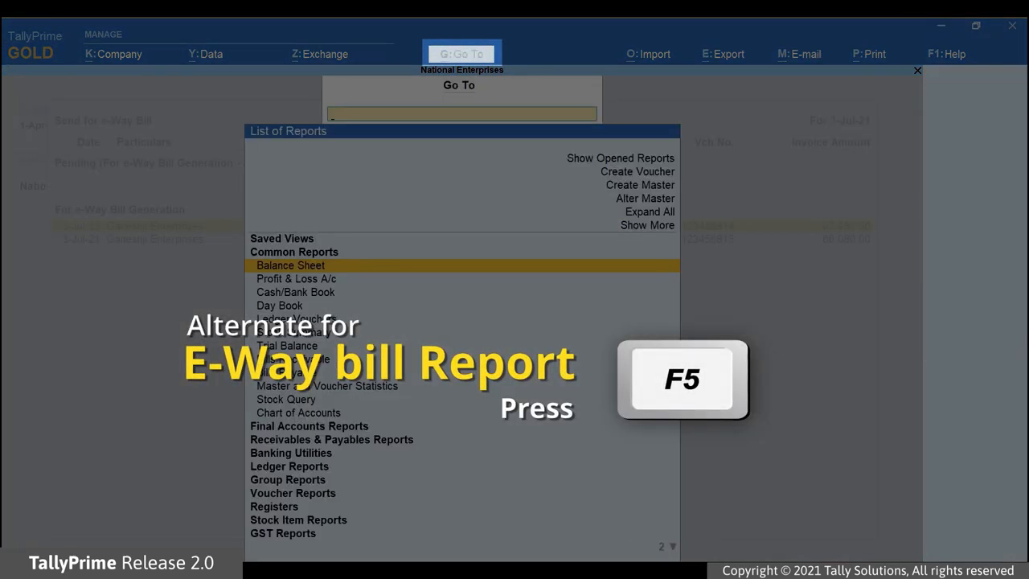
text(Ewa)
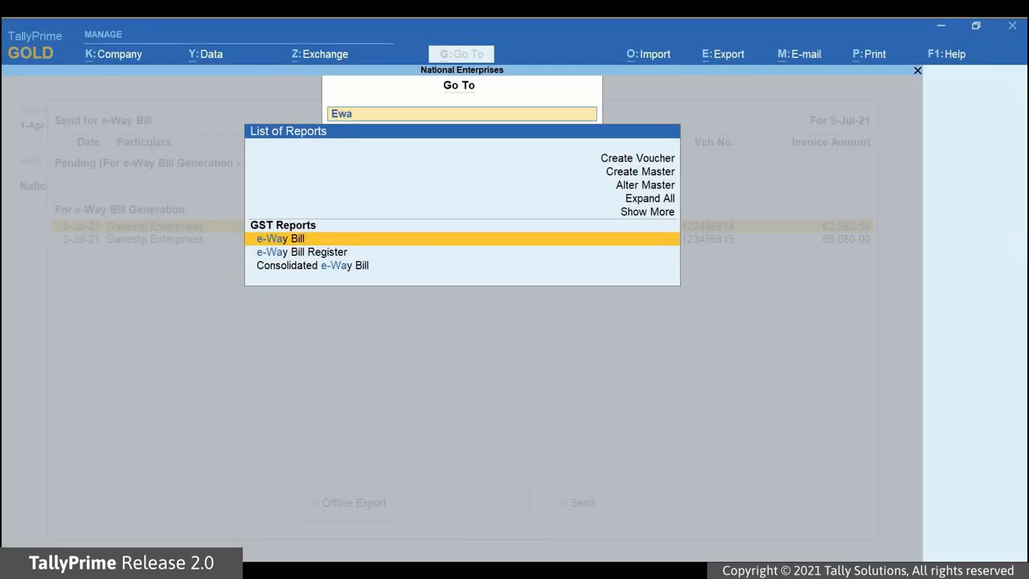
key(Return)
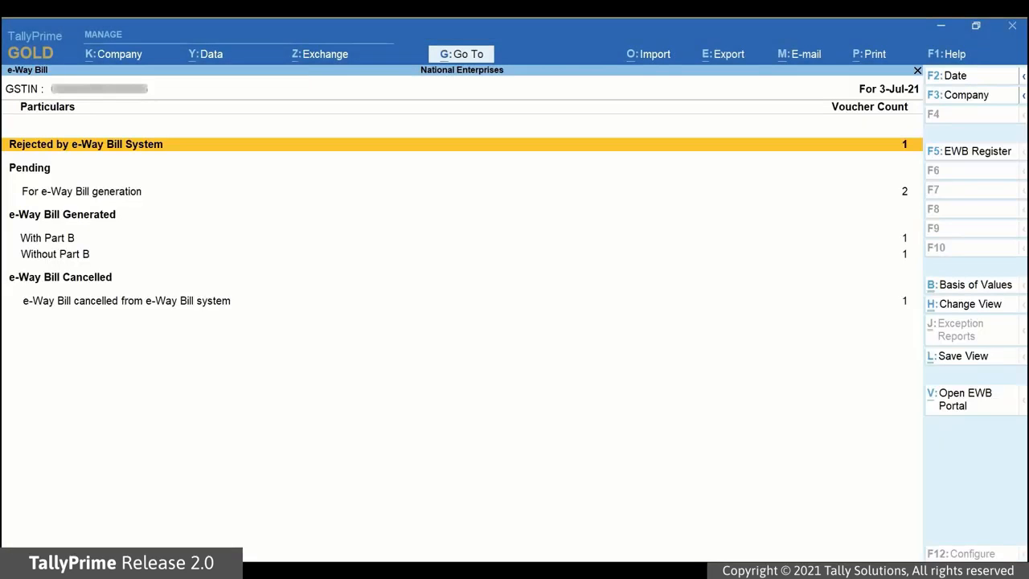
Review the vouchers with e-Way Bills generated without Part B, and return to the report
key(Down)
key(Down)
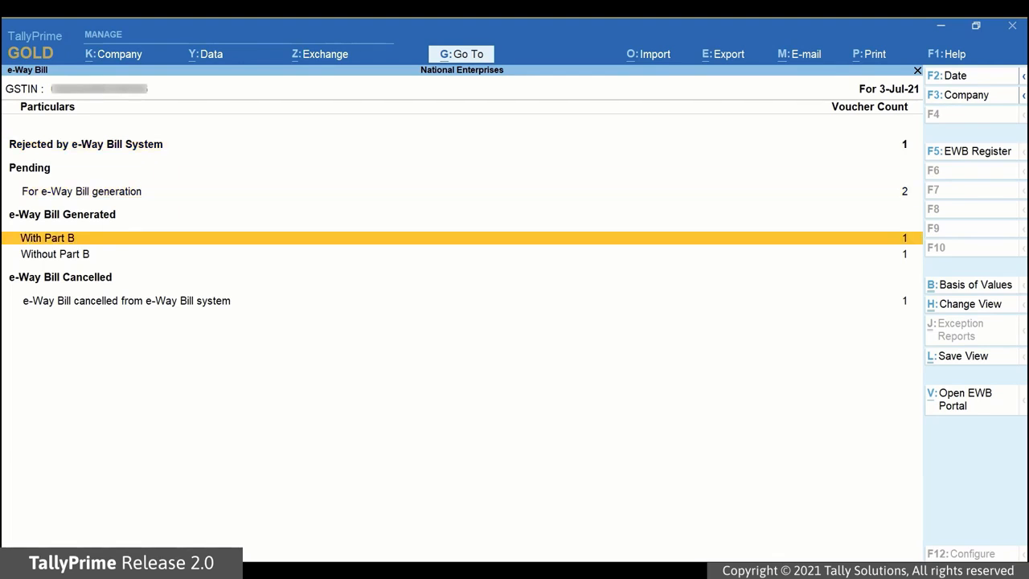
key(Down)
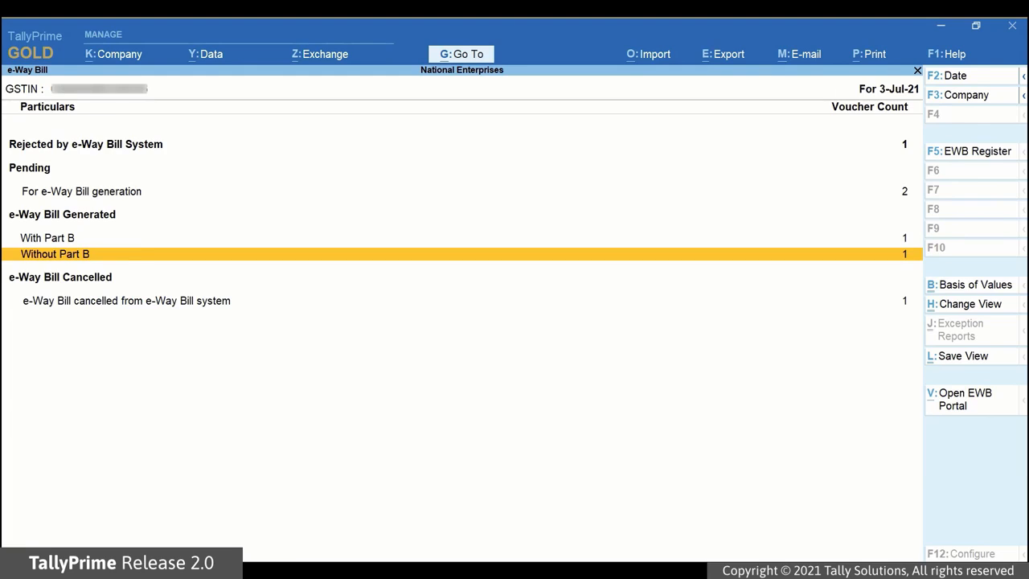
key(Return)
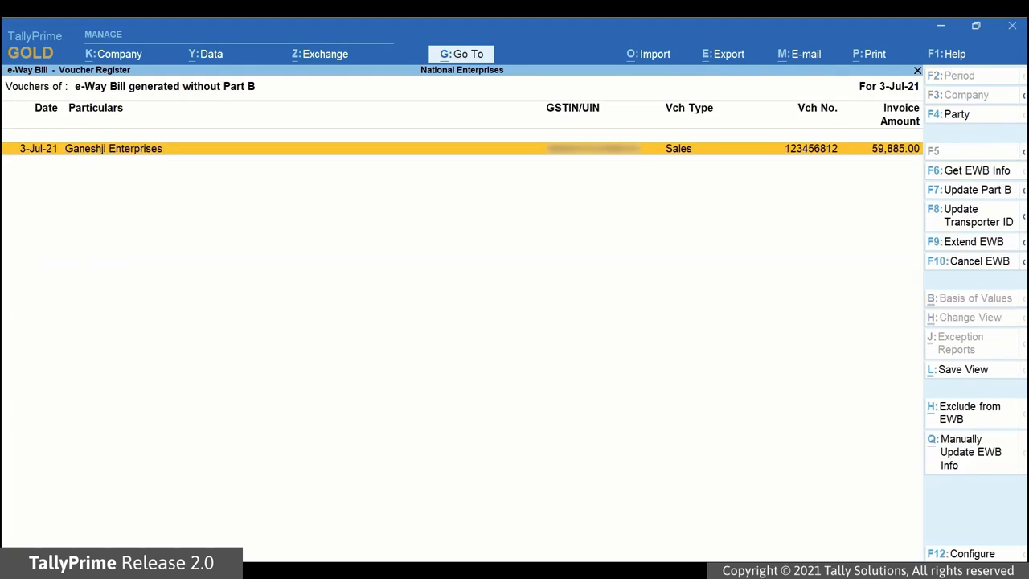
key(Escape)
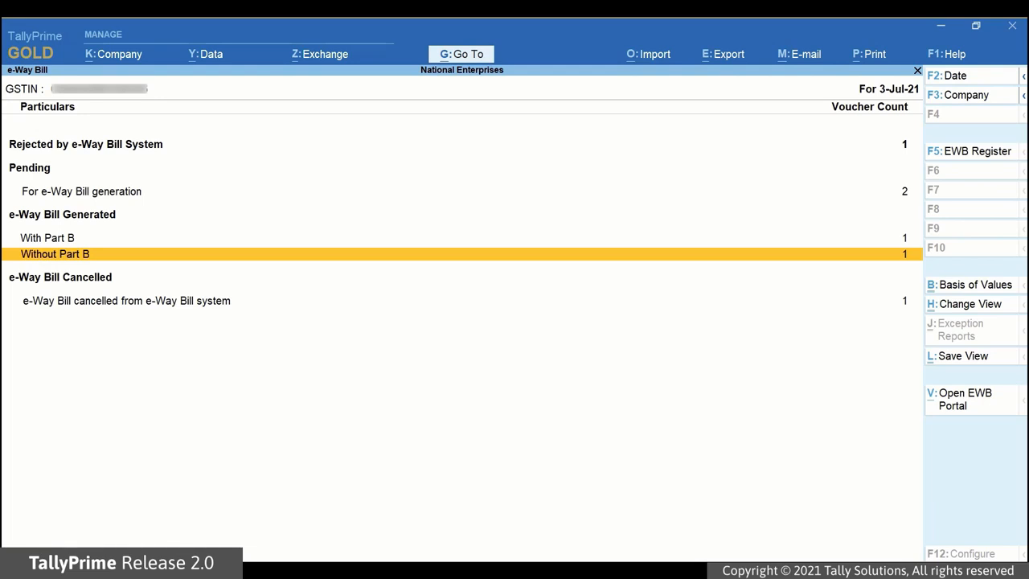
Review the vouchers cancelled from the e-Way Bill system and those generated with Part B, returning to the report
key(Down)
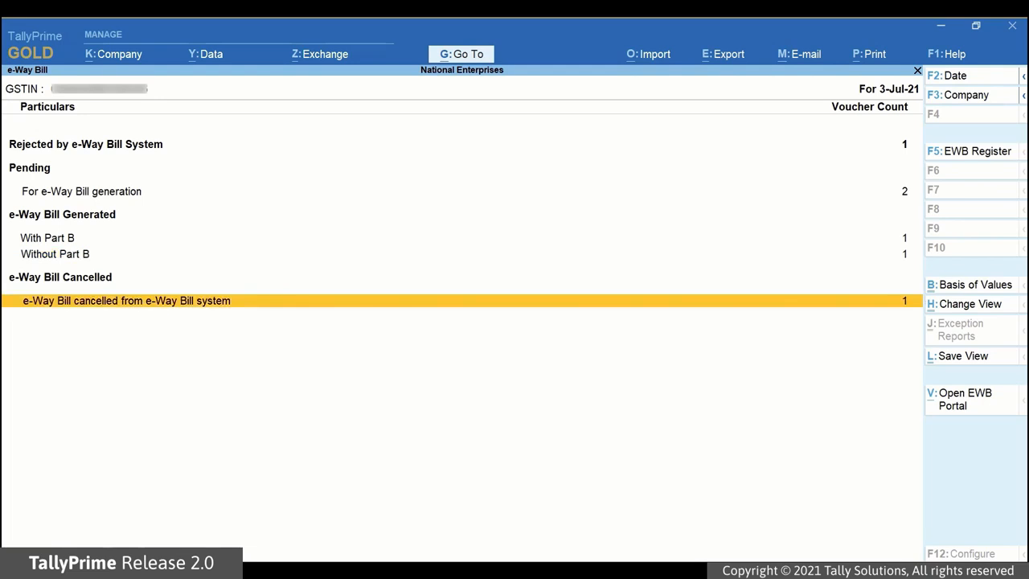
key(Return)
key(Escape)
key(Up)
key(Up)
key(Return)
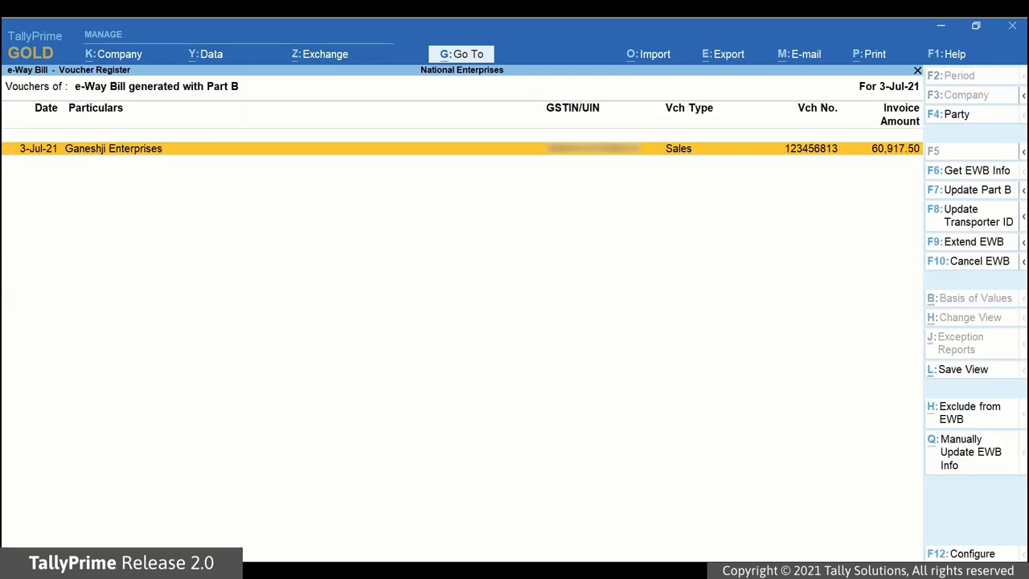
key(Escape)
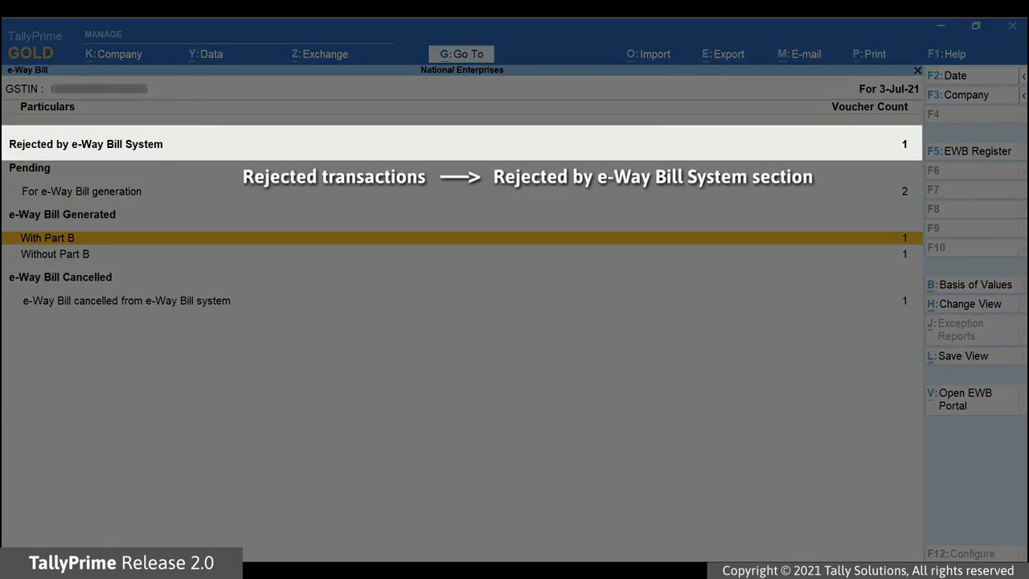
Check the rejection reason for the voucher rejected by the e-Way Bill system, and return to the report
key(Up)
key(Up)
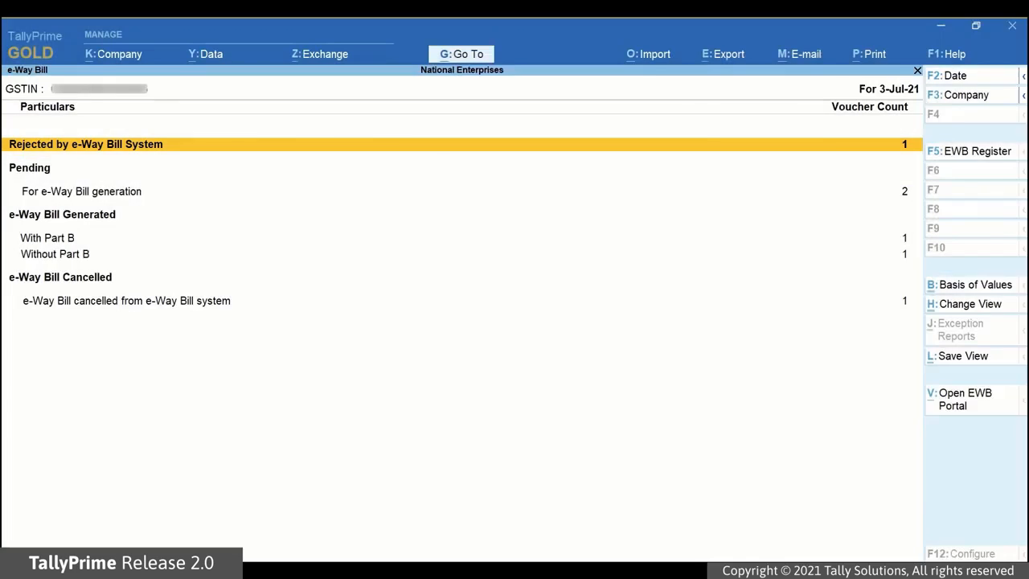
key(Return)
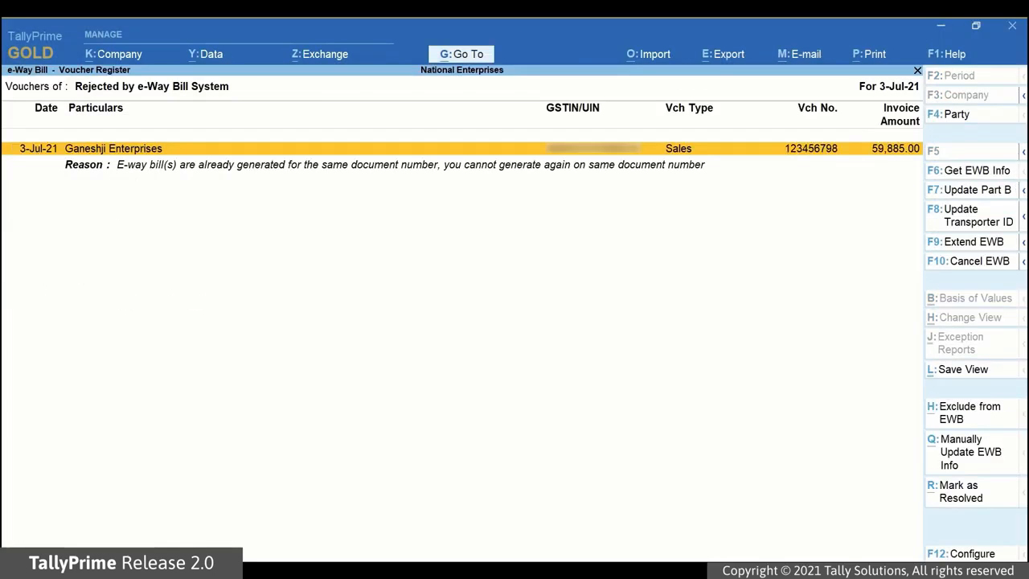
key(Down)
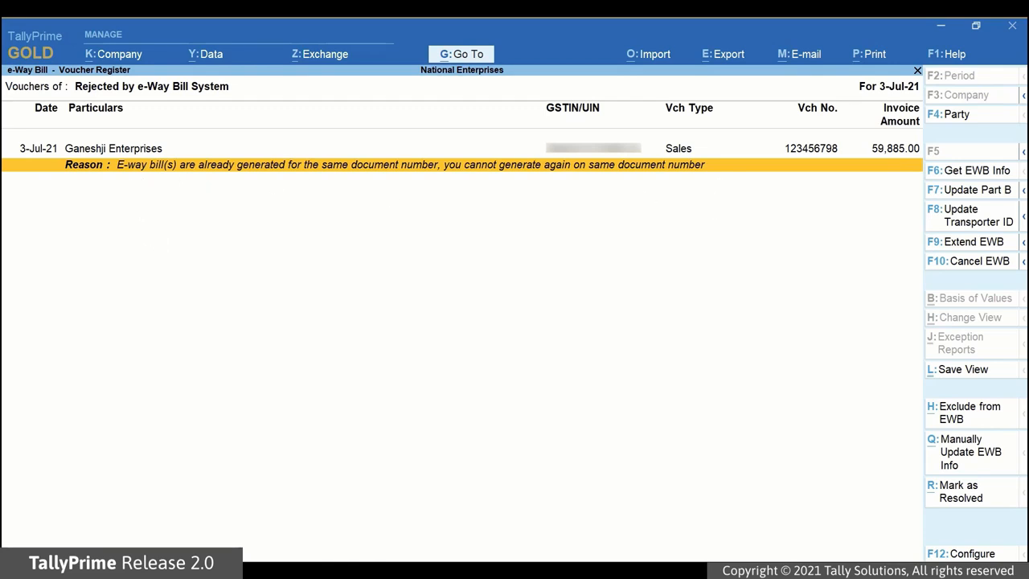
key(Escape)
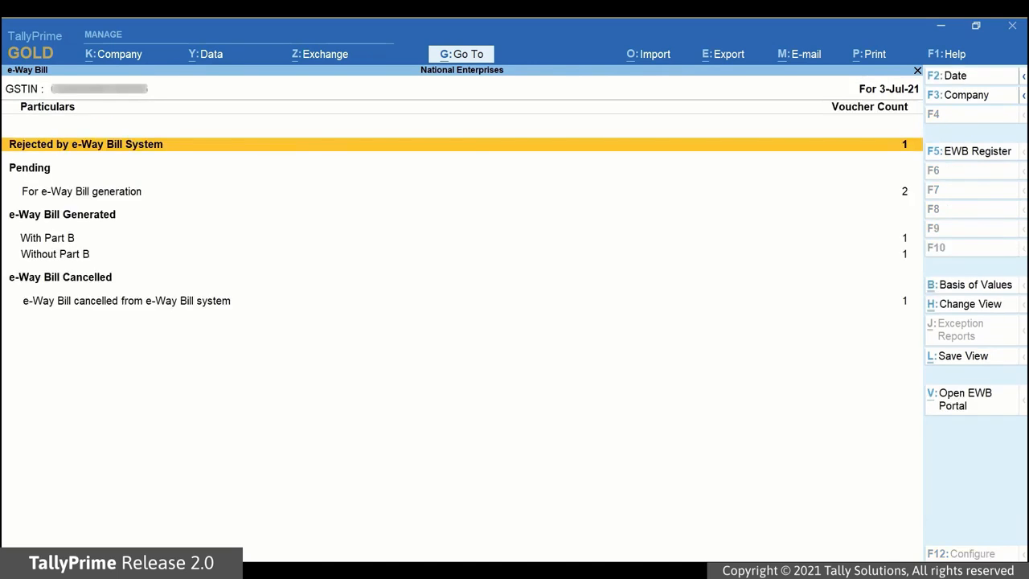